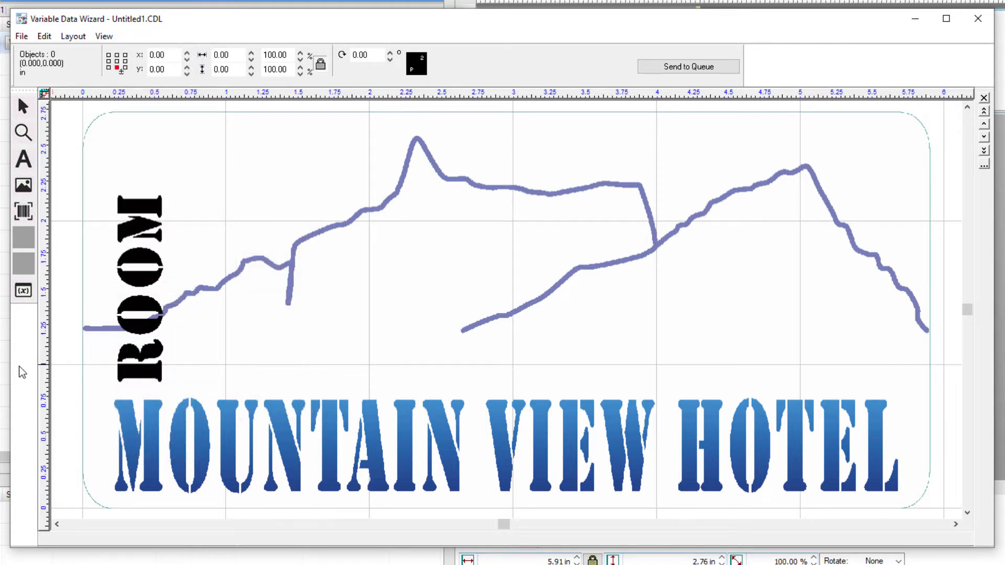
Step: Draw a text box about 4.9 by 1.35 in between the ROOM lettering and the plate's far edge, above the hotel name
{"action": "left_click", "coordinate": [23, 159]}
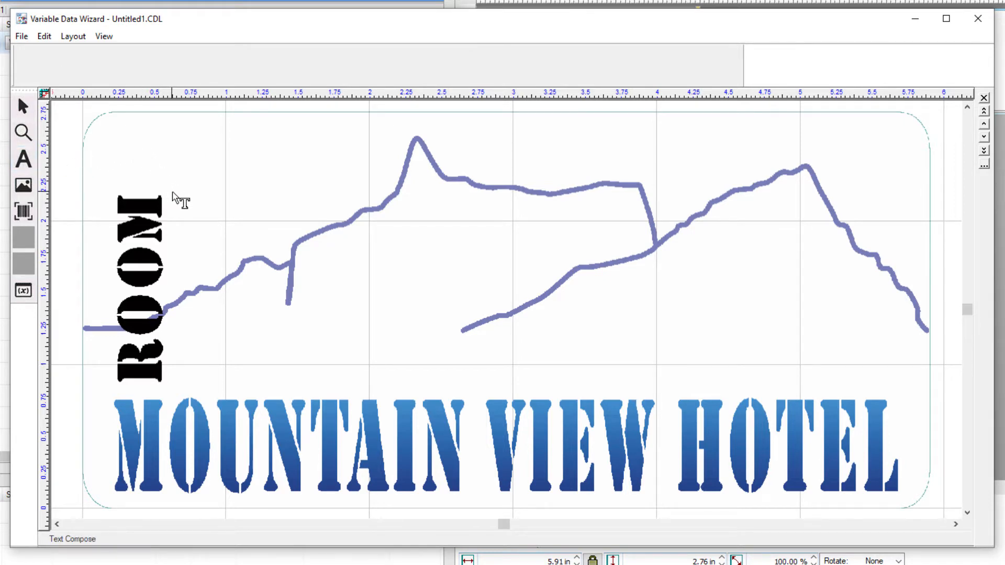
{"action": "left_click_drag", "start_coordinate": [180, 192], "coordinate": [884, 387]}
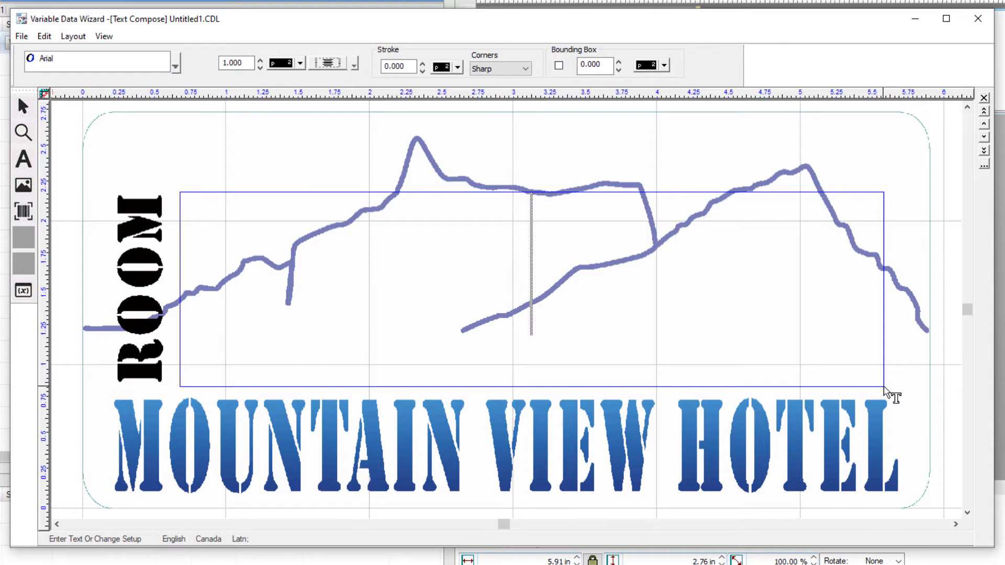
Step: Try Courier New as the text font and review the height, character color, alignment and corner options
{"action": "left_click", "coordinate": [175, 65]}
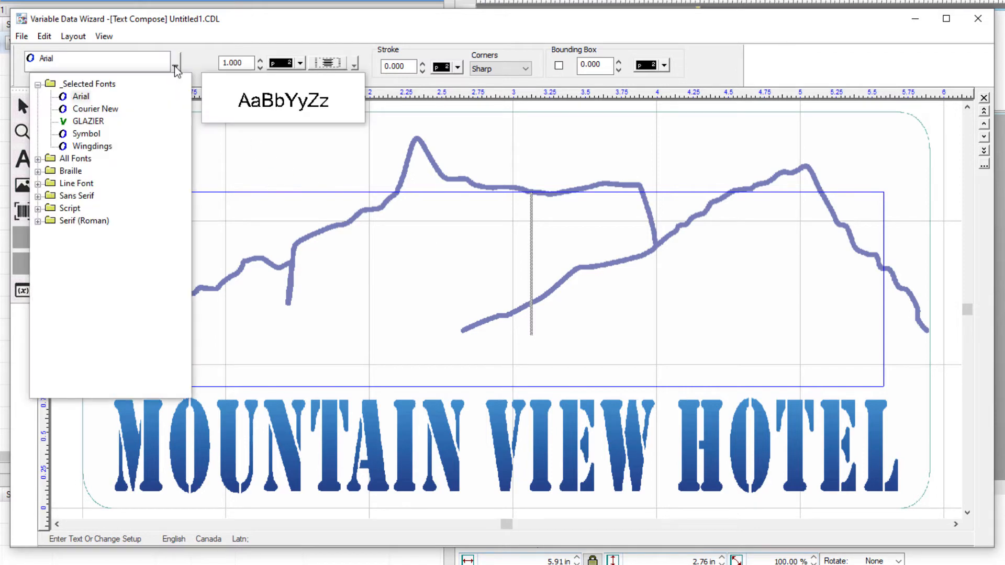
{"action": "left_click", "coordinate": [89, 111]}
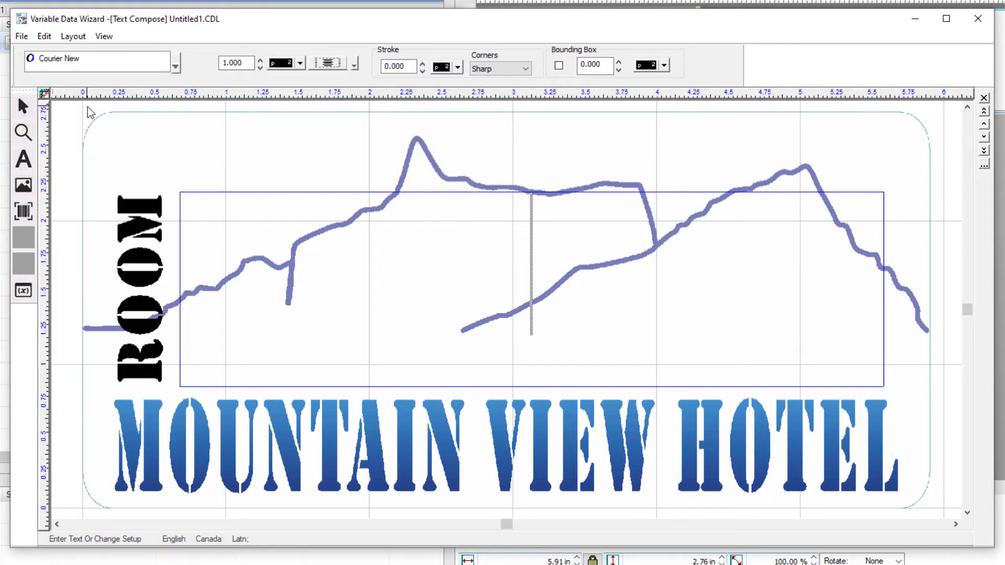
{"action": "left_click", "coordinate": [247, 63]}
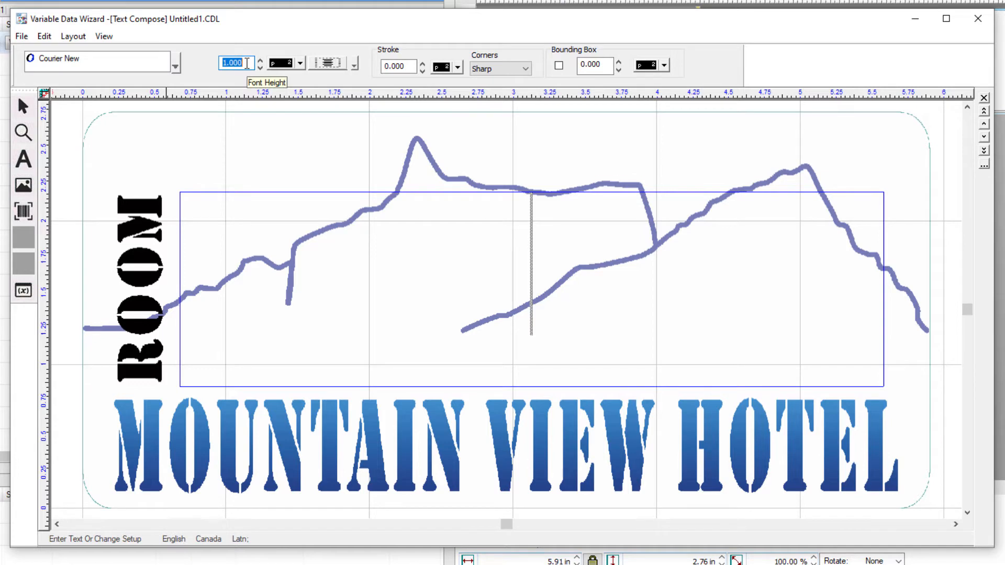
{"action": "left_click", "coordinate": [300, 64]}
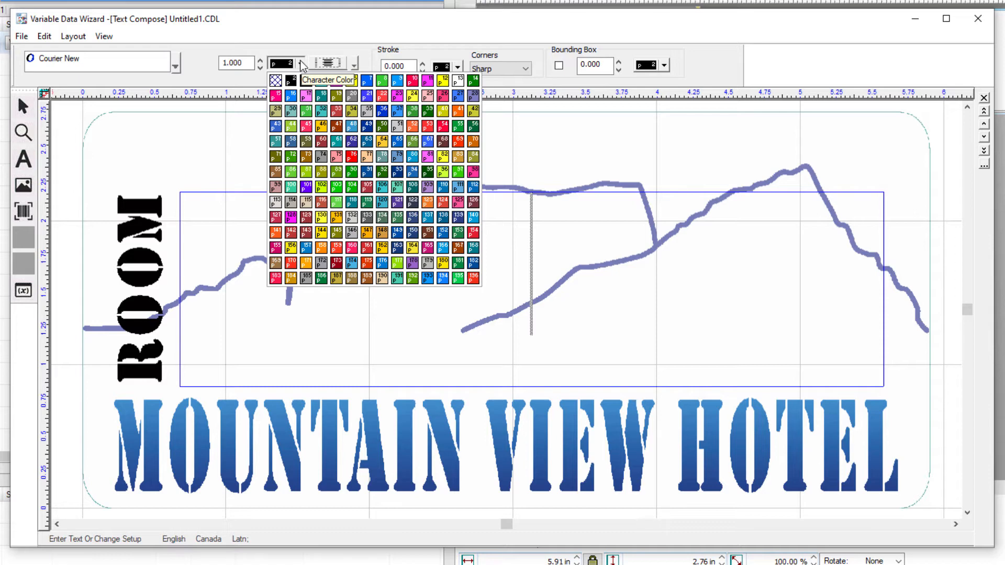
{"action": "left_click", "coordinate": [355, 65]}
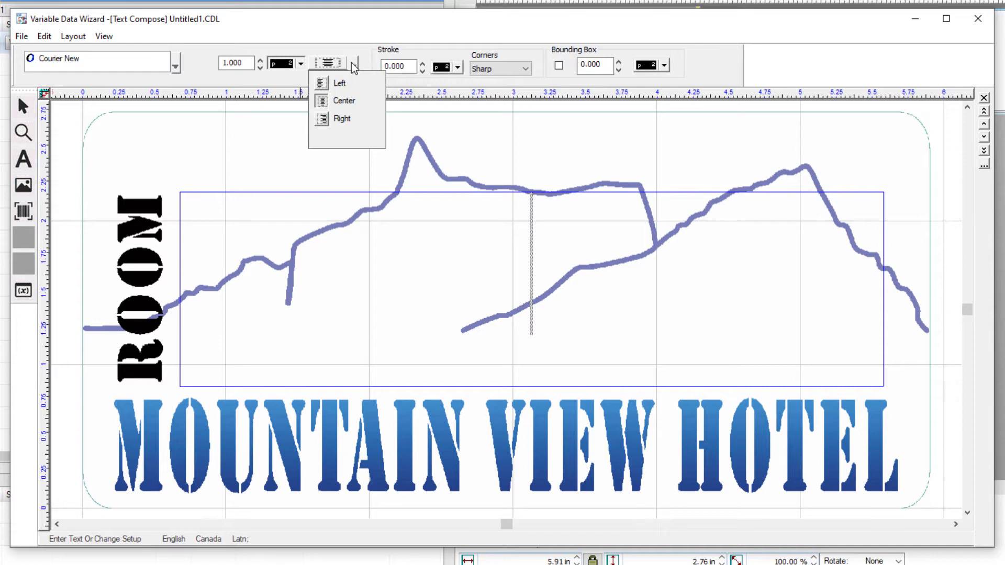
{"action": "left_click", "coordinate": [333, 101]}
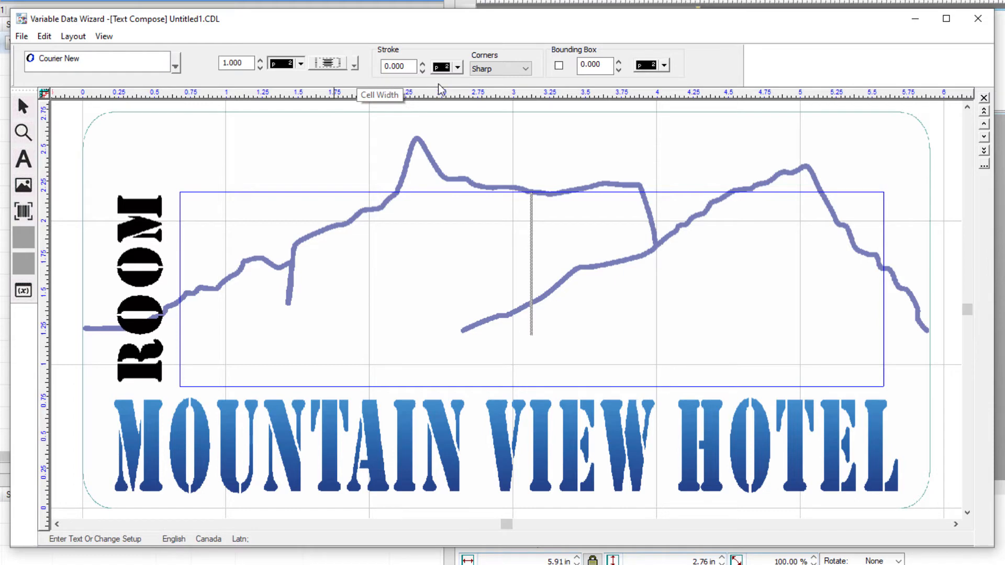
{"action": "left_click", "coordinate": [526, 70]}
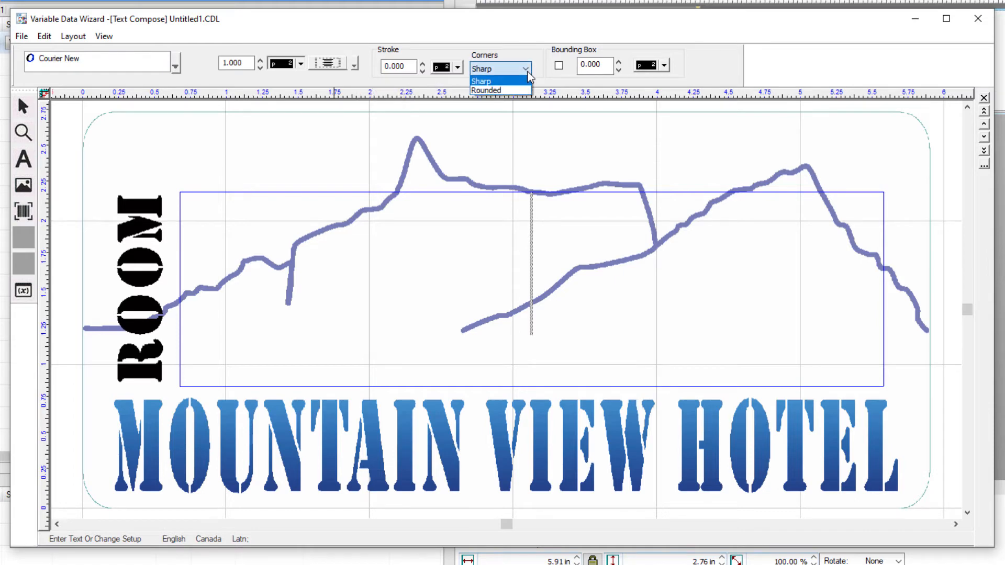
{"action": "left_click", "coordinate": [541, 79]}
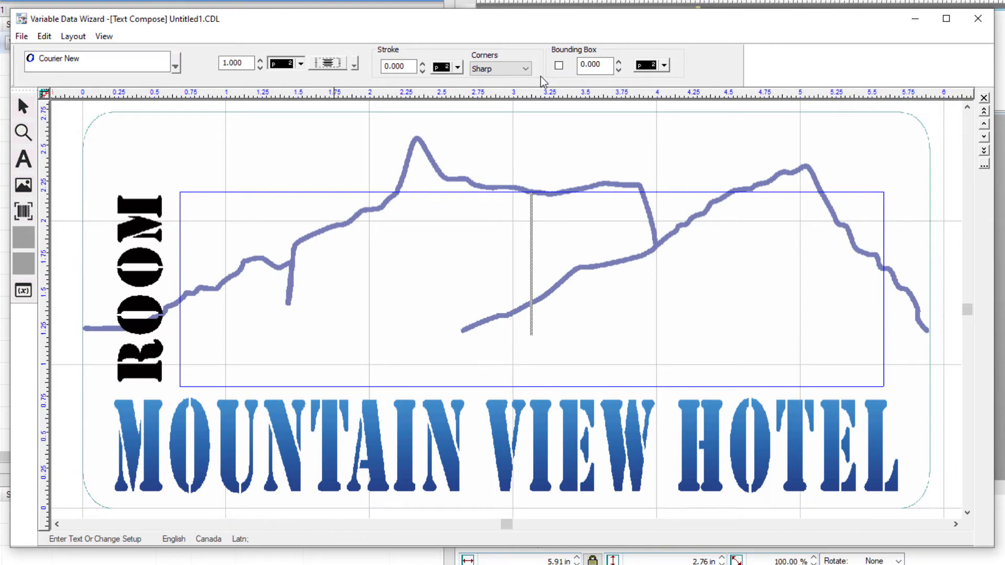
Step: Set the new text's font to Forte from the full font collection
{"action": "left_click", "coordinate": [175, 67]}
{"action": "left_click", "coordinate": [41, 158]}
{"action": "scroll", "coordinate": [102, 314], "scroll_direction": "down", "scroll_amount": 10}
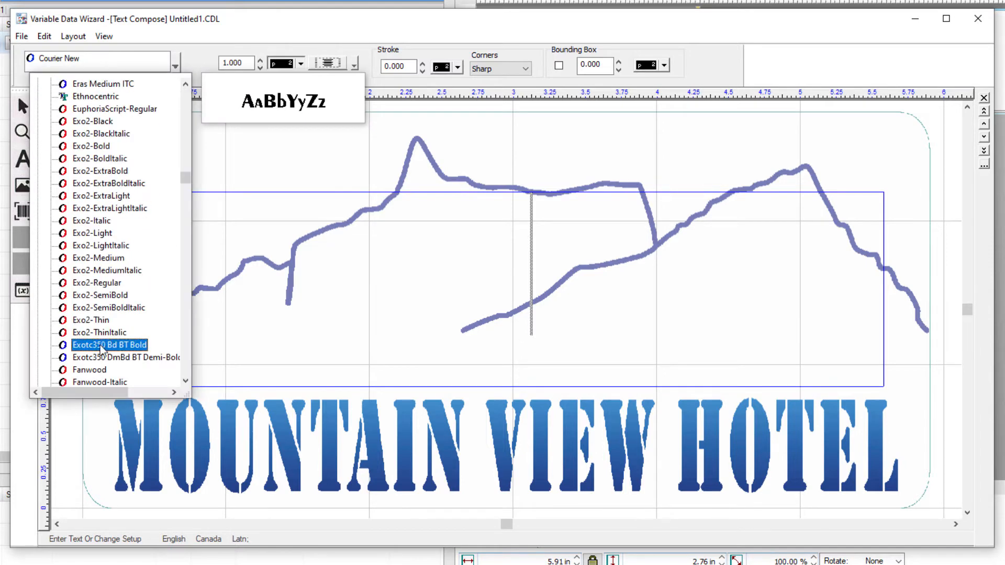
{"action": "scroll", "coordinate": [101, 350], "scroll_direction": "down", "scroll_amount": 4}
{"action": "left_click", "coordinate": [86, 340]}
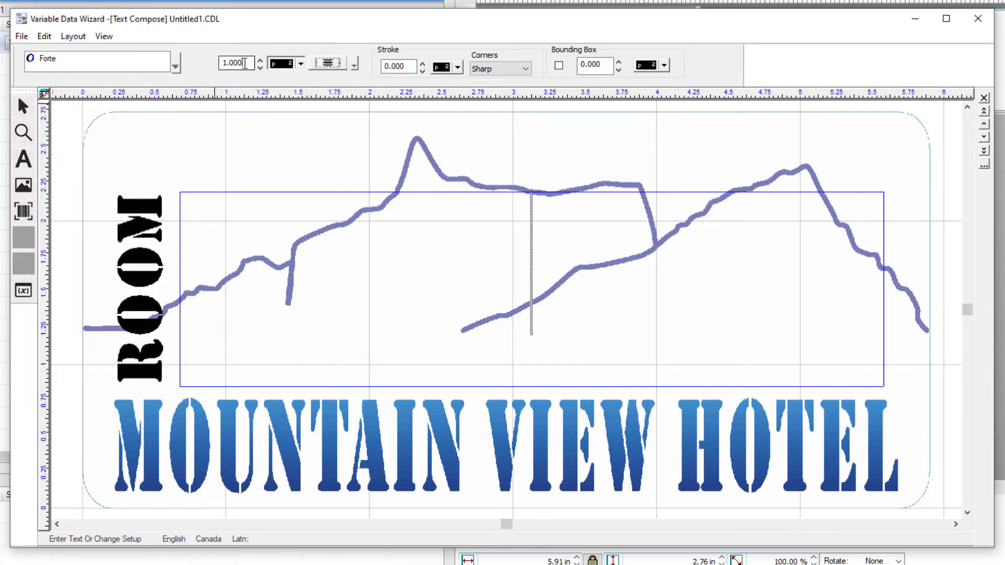
Step: Set the font height to 25.4, the alignment to center and the character color to dark blue swatch 150
{"action": "double_click", "coordinate": [245, 63]}
{"action": "type", "text": "25.4"}
{"action": "left_click", "coordinate": [355, 65]}
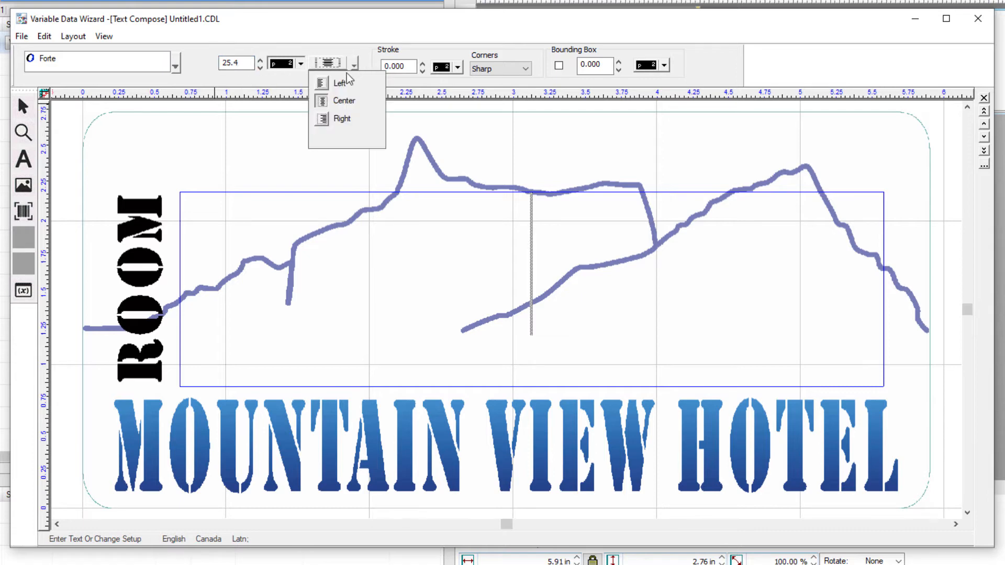
{"action": "left_click", "coordinate": [322, 101]}
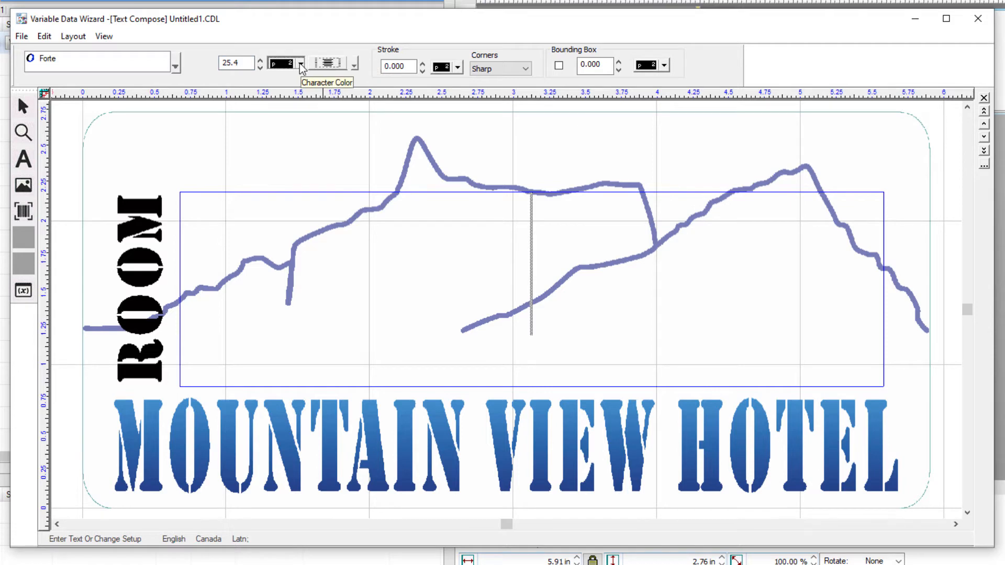
{"action": "left_click", "coordinate": [300, 64]}
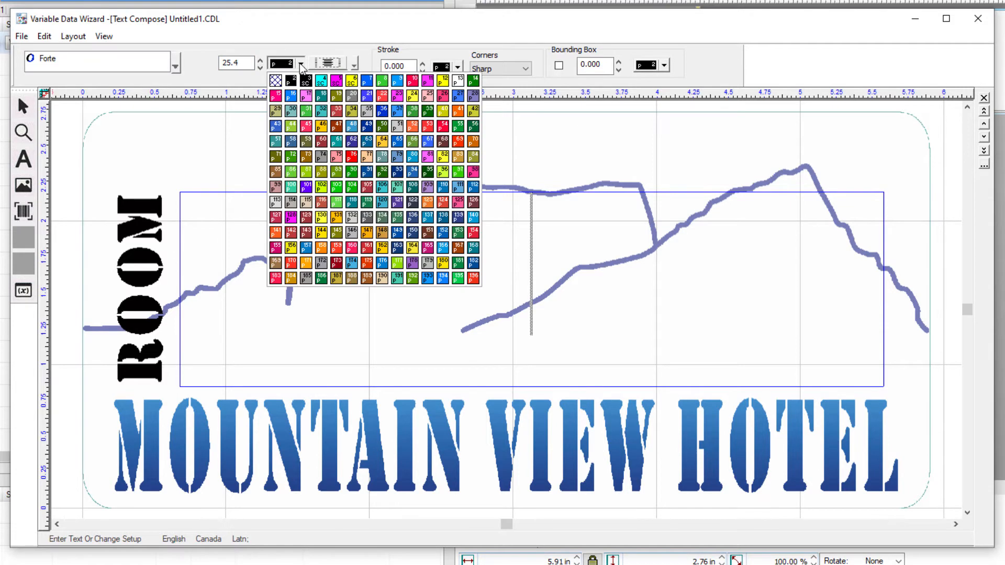
{"action": "left_click", "coordinate": [416, 235]}
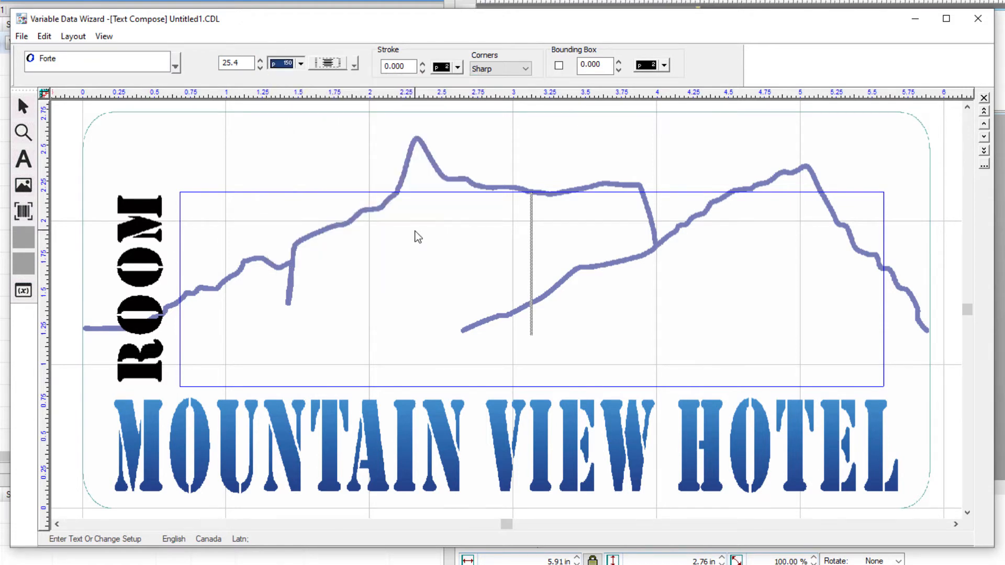
Step: Enter 1080 as the room number and center it horizontally on the page
{"action": "type", "text": "1080"}
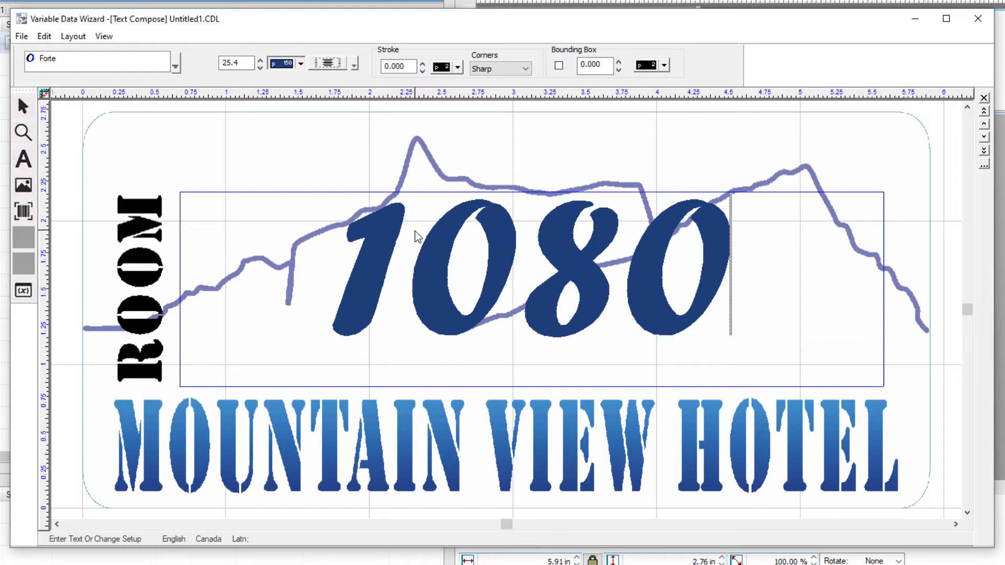
{"action": "left_click", "coordinate": [24, 108]}
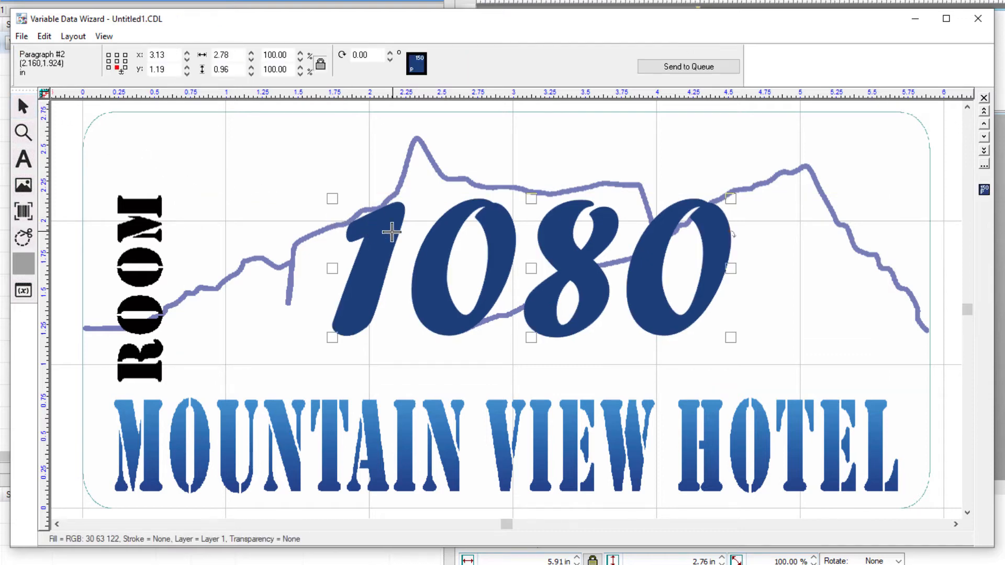
{"action": "left_click", "coordinate": [73, 36]}
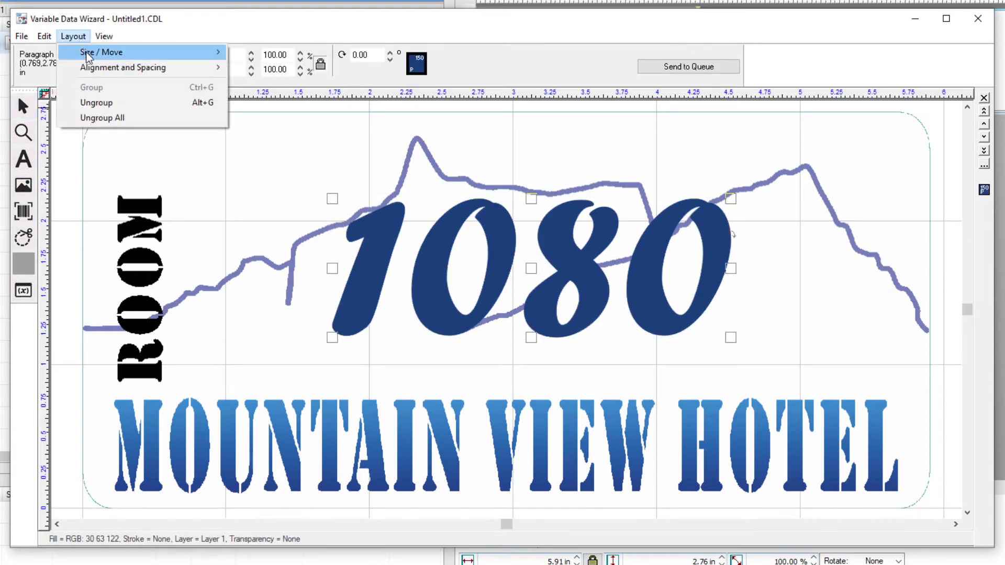
{"action": "mouse_move", "coordinate": [95, 68]}
{"action": "mouse_move", "coordinate": [284, 64]}
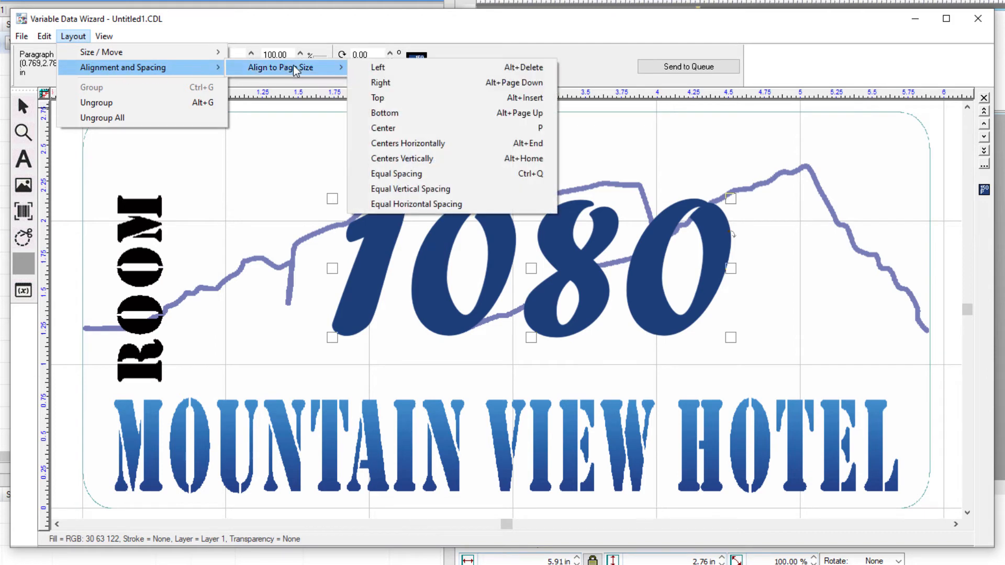
{"action": "left_click", "coordinate": [394, 144]}
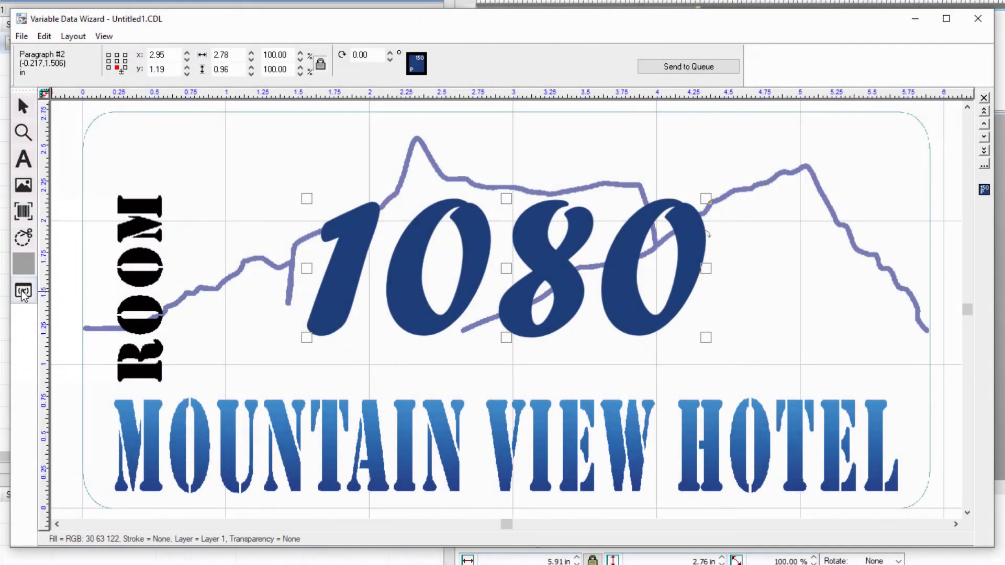
Step: Open the variable data settings and assign the Serialize function to the 1080 text item
{"action": "left_click", "coordinate": [23, 291]}
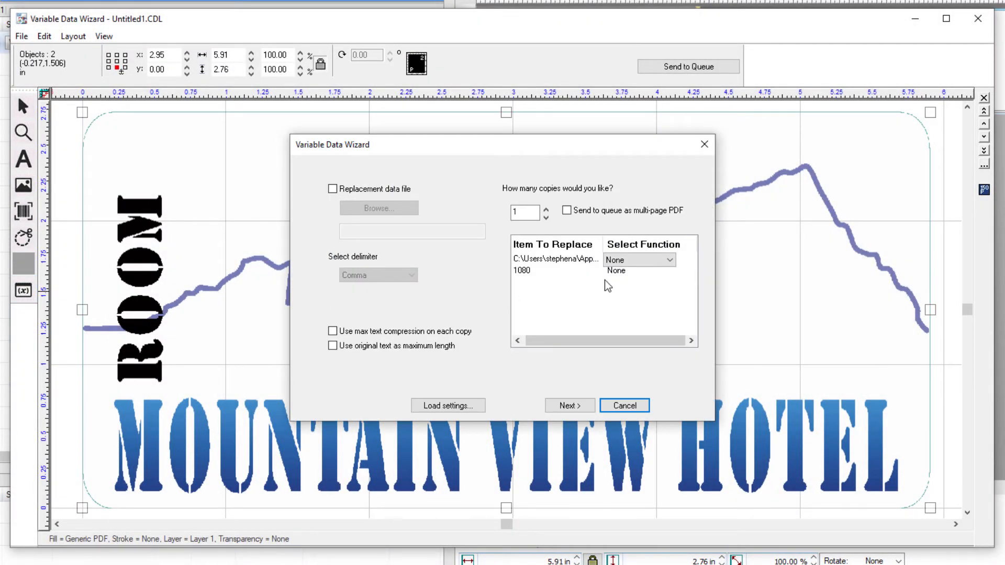
{"action": "left_click", "coordinate": [619, 272]}
{"action": "left_click", "coordinate": [671, 271]}
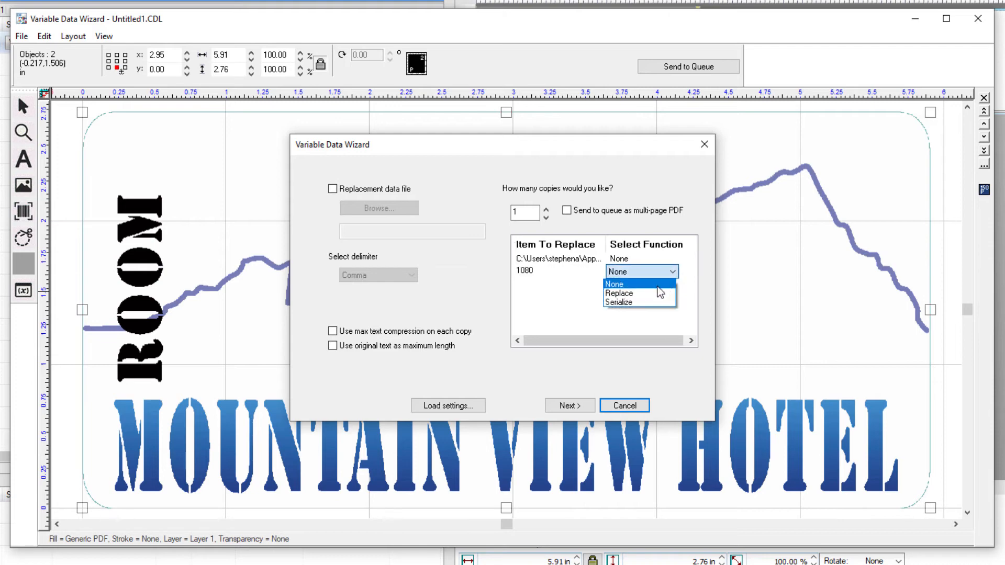
{"action": "left_click", "coordinate": [641, 302]}
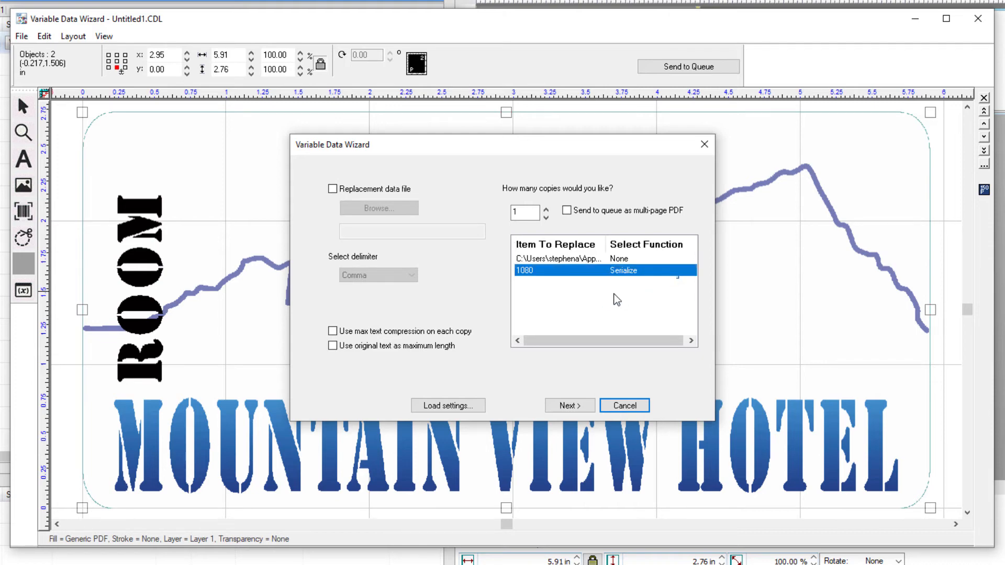
Step: Set the number of copies to 12 and proceed to the area and margin settings
{"action": "double_click", "coordinate": [512, 211]}
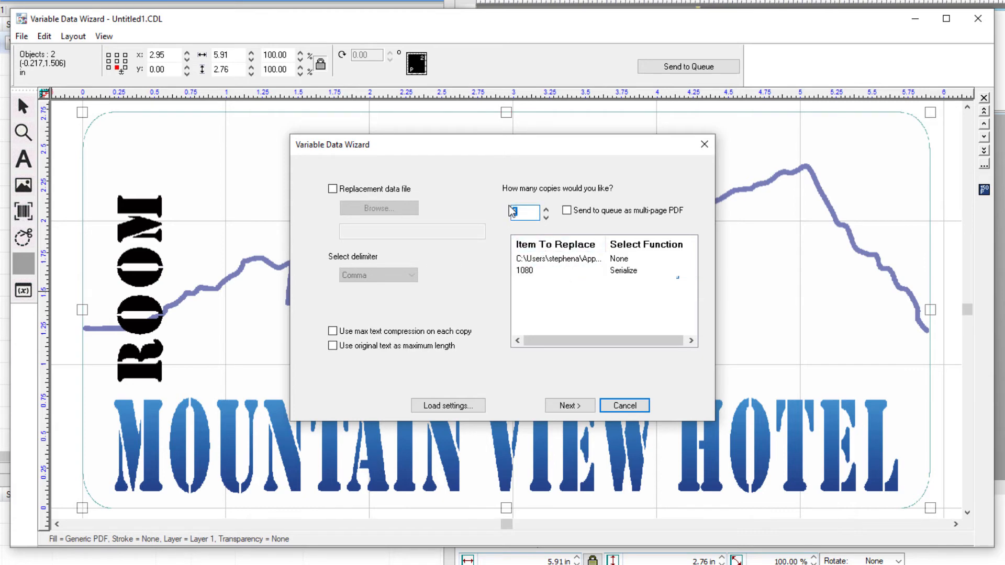
{"action": "type", "text": "12"}
{"action": "left_click", "coordinate": [574, 404]}
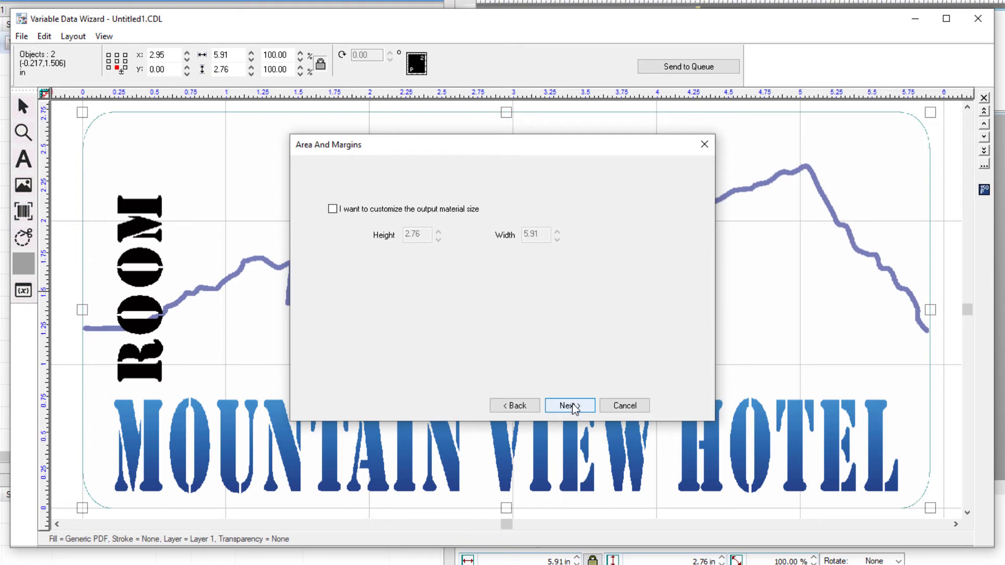
Step: Keep the default output material size and set the serialization start value to 1090 with 90 as the base value
{"action": "left_click", "coordinate": [572, 403]}
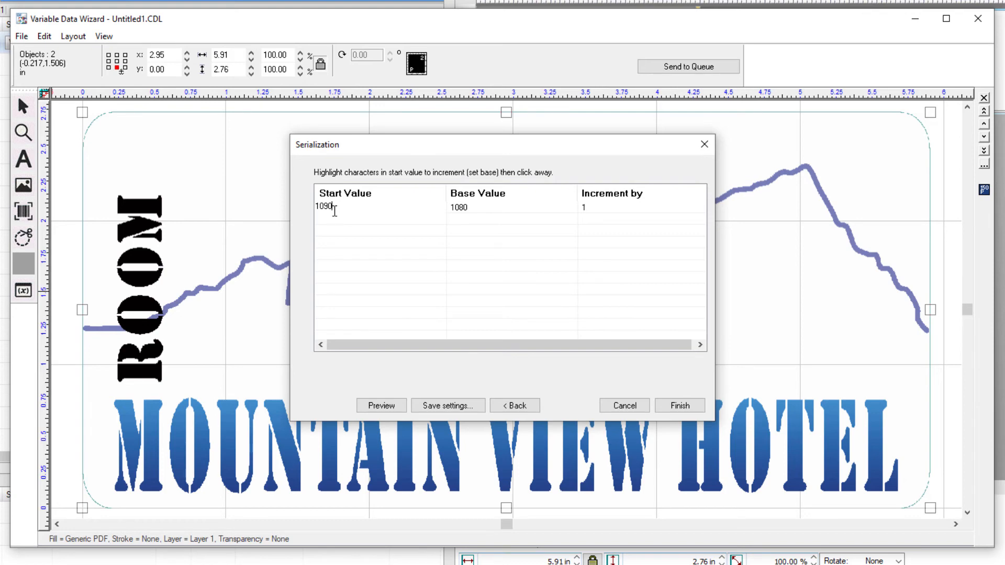
{"action": "left_click_drag", "start_coordinate": [334, 207], "coordinate": [324, 207]}
{"action": "left_click", "coordinate": [467, 208]}
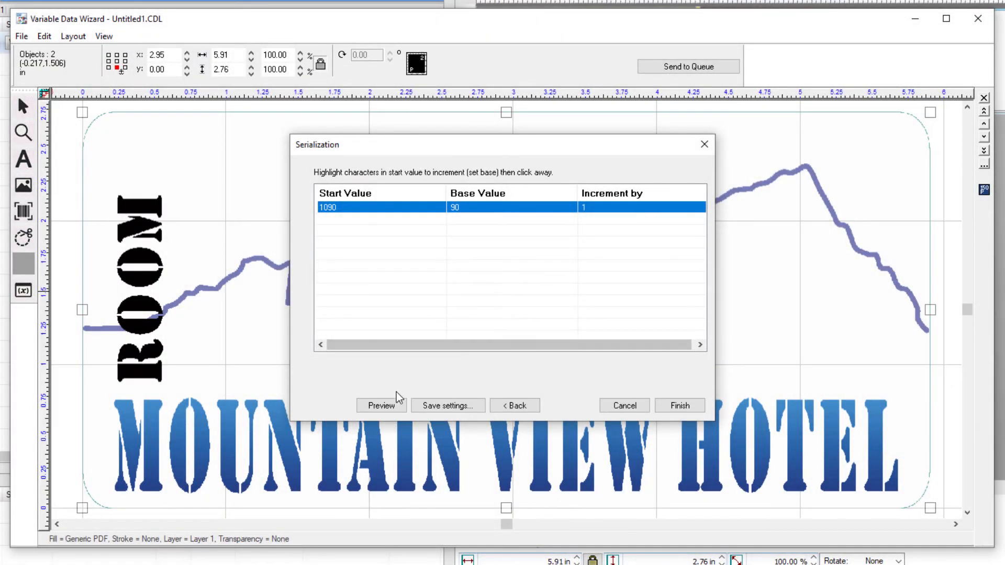
Step: Preview the serialized room sign and finish the wizard to send all the copies to the print queue
{"action": "left_click", "coordinate": [382, 407]}
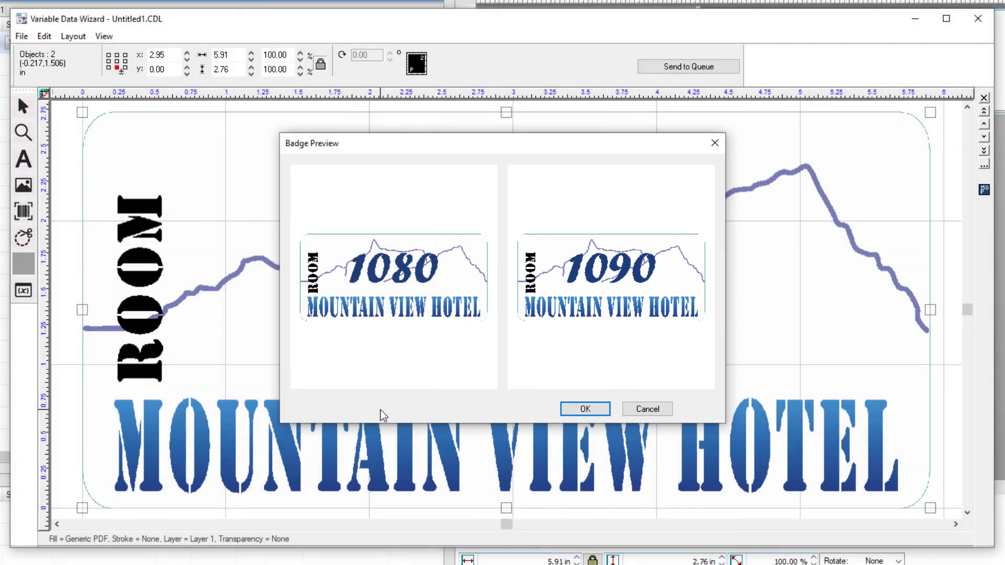
{"action": "left_click", "coordinate": [573, 408]}
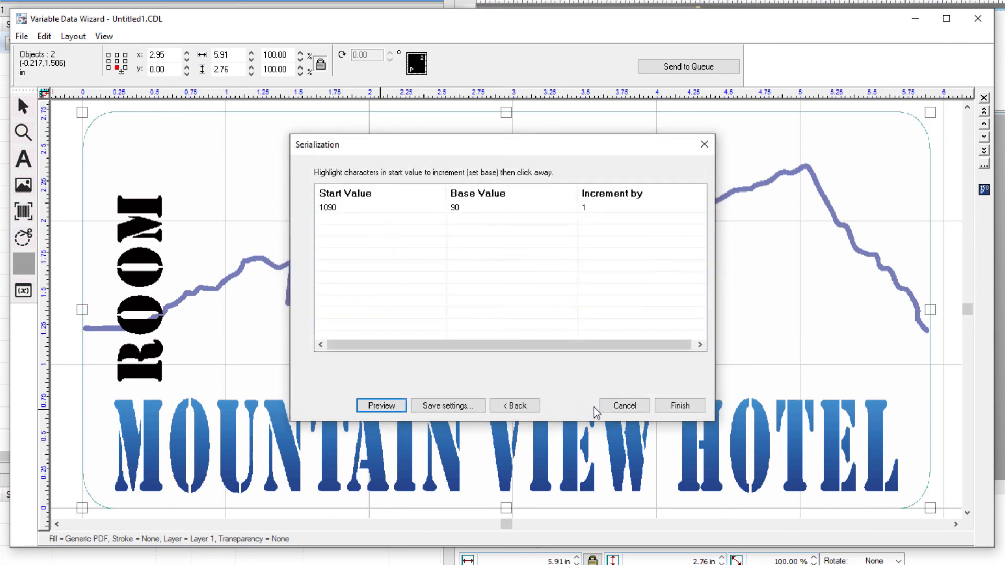
{"action": "left_click", "coordinate": [679, 406]}
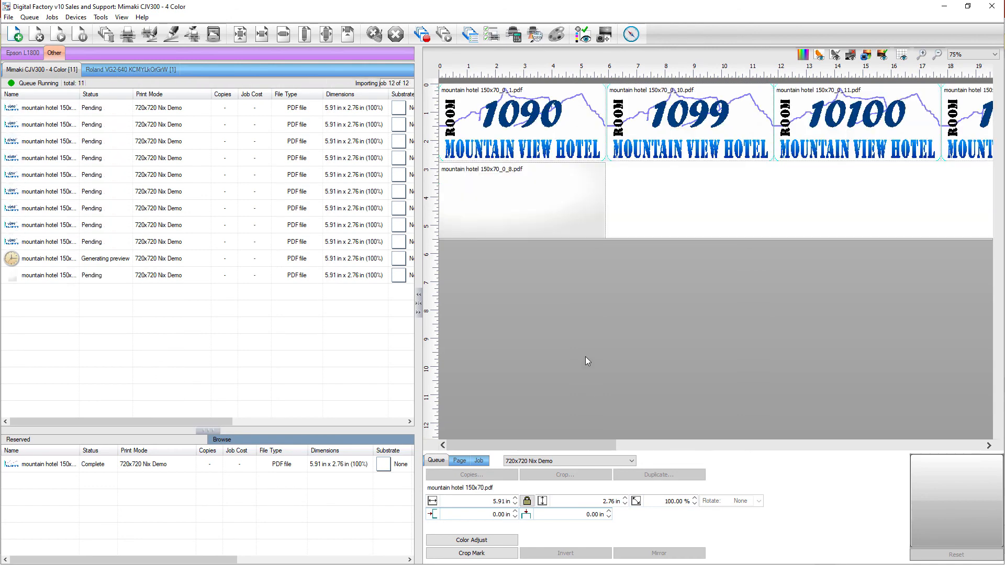
{"action": "scroll", "coordinate": [585, 361], "scroll_direction": "down", "scroll_amount": 3}
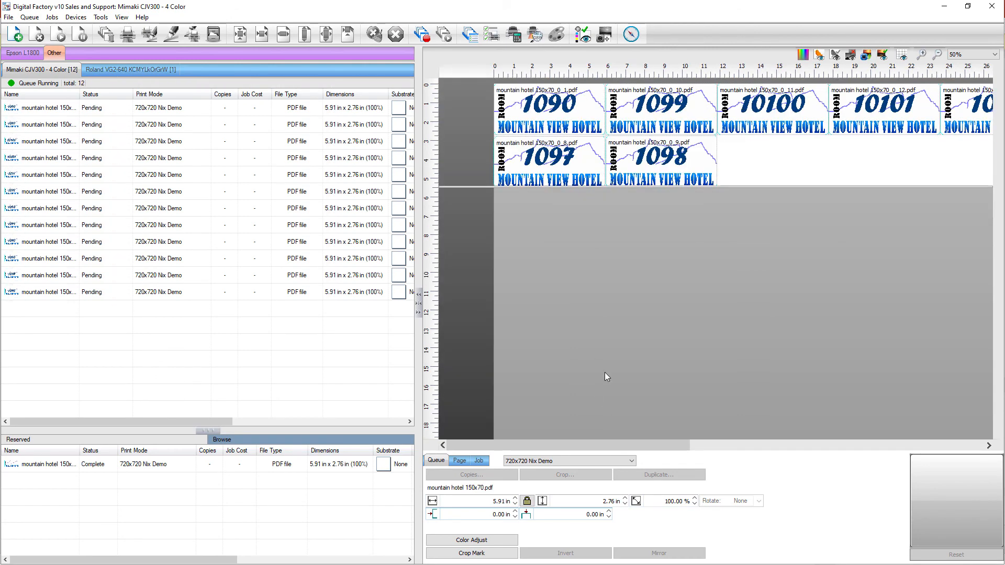